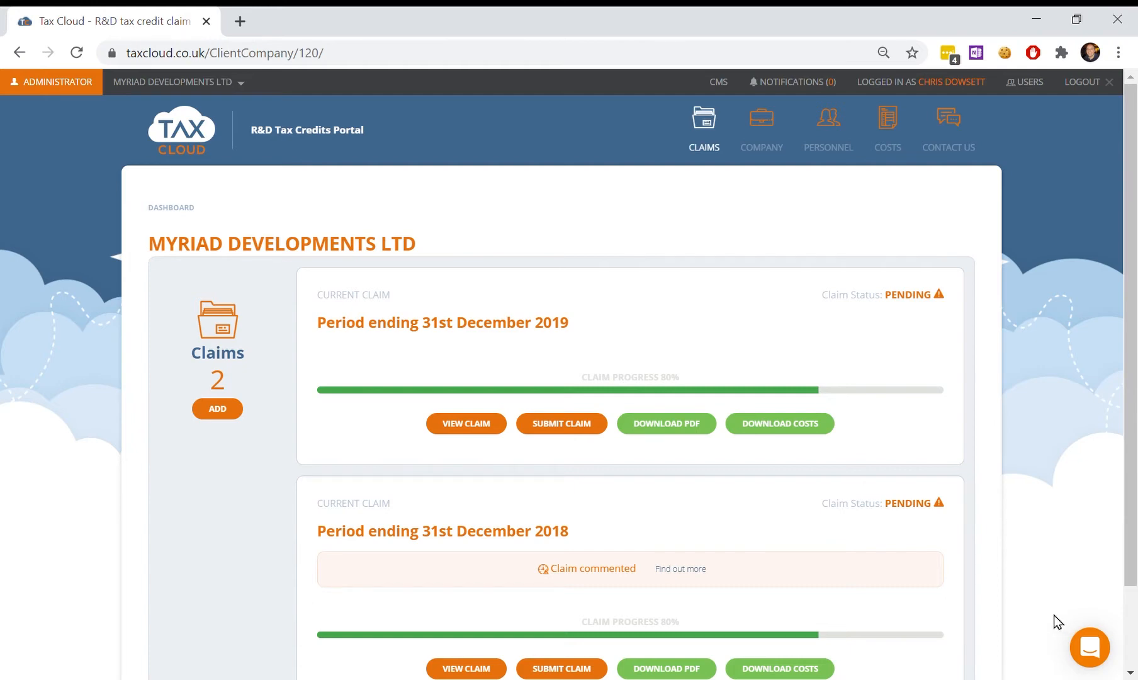
Open the support chat to check how to message the team, and close it again
left_click(1096, 649)
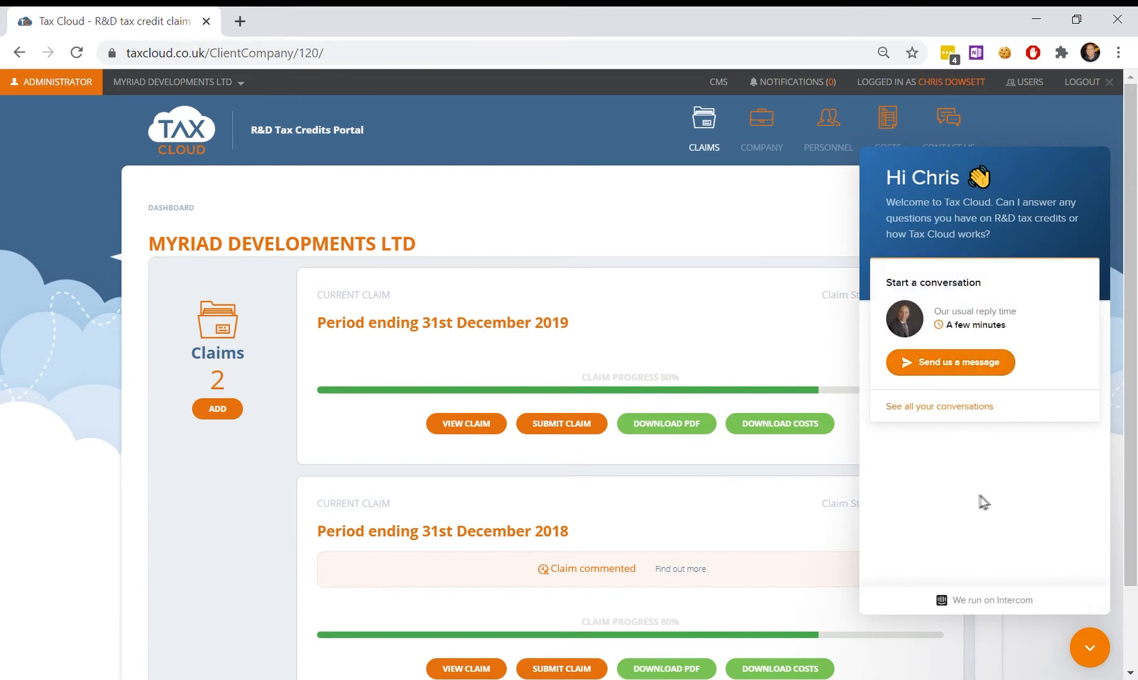
left_click(1088, 643)
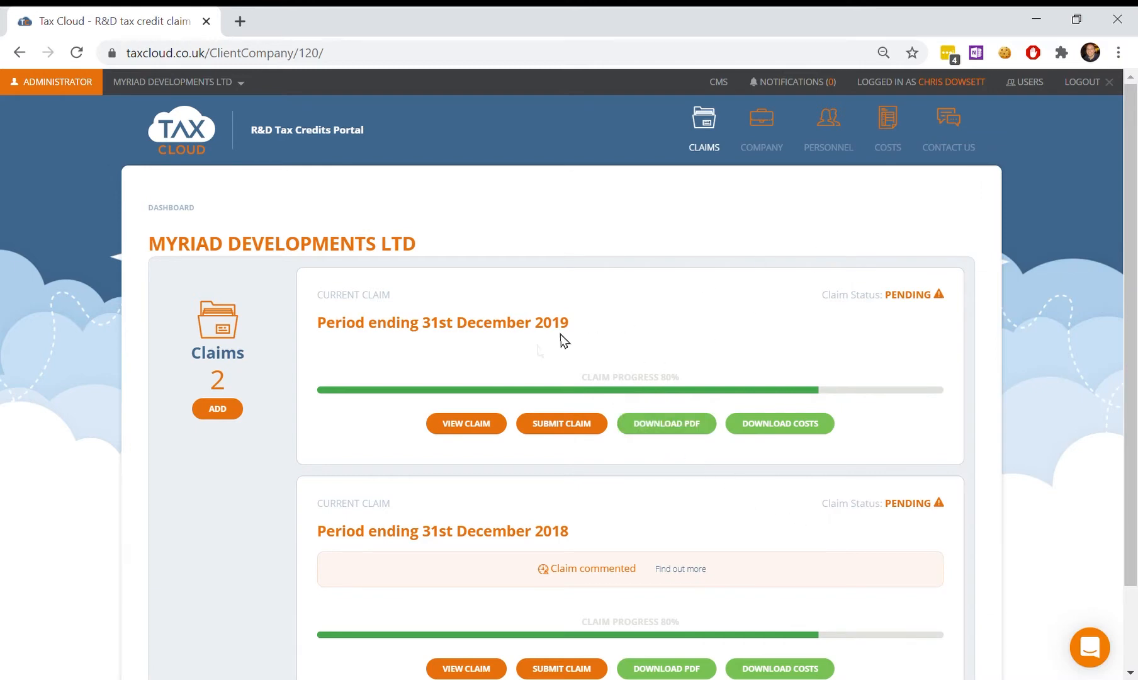
View the claim for the period ending 31st December 2019 and read the claim overview help
left_click(474, 432)
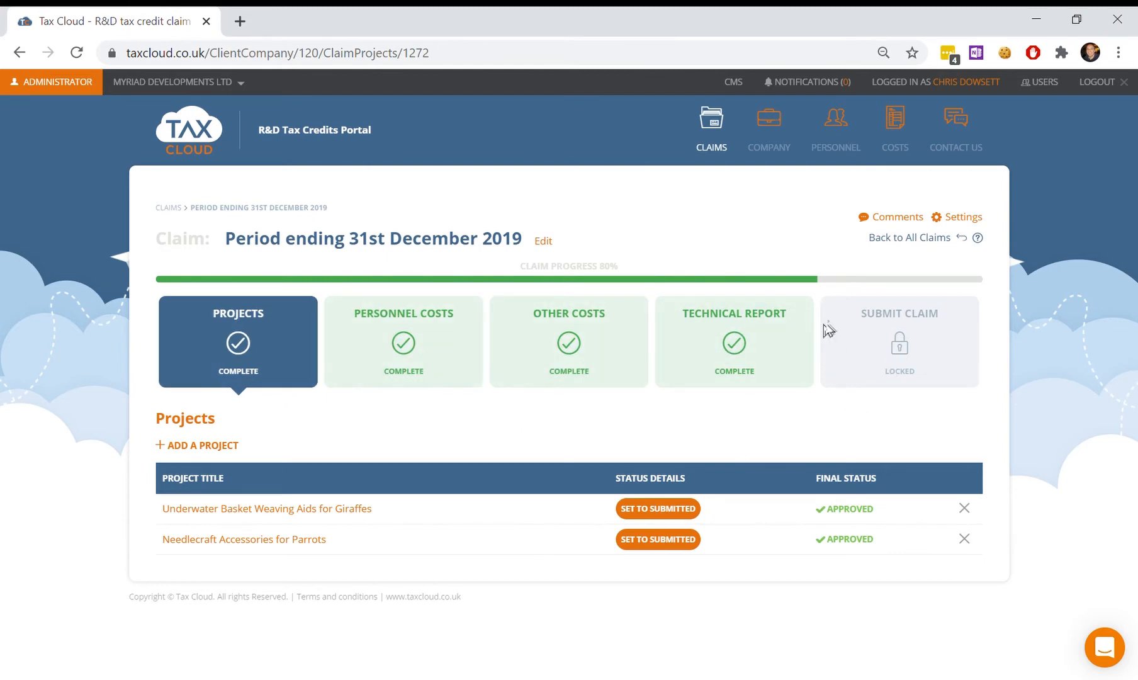
left_click(978, 239)
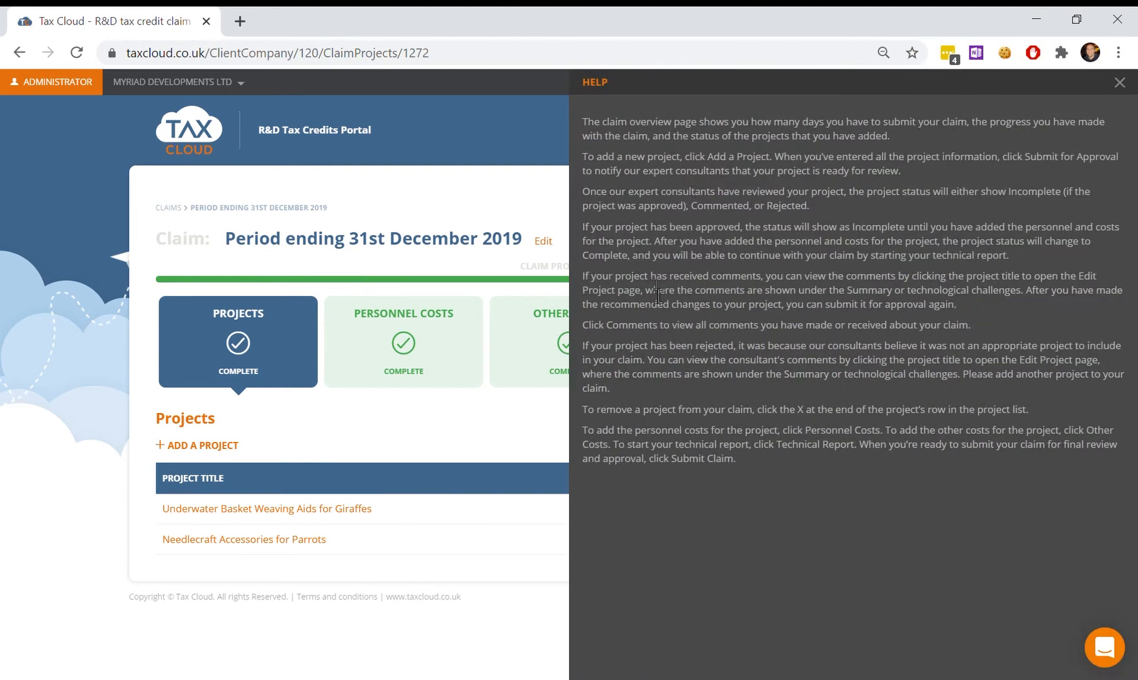
left_click(503, 210)
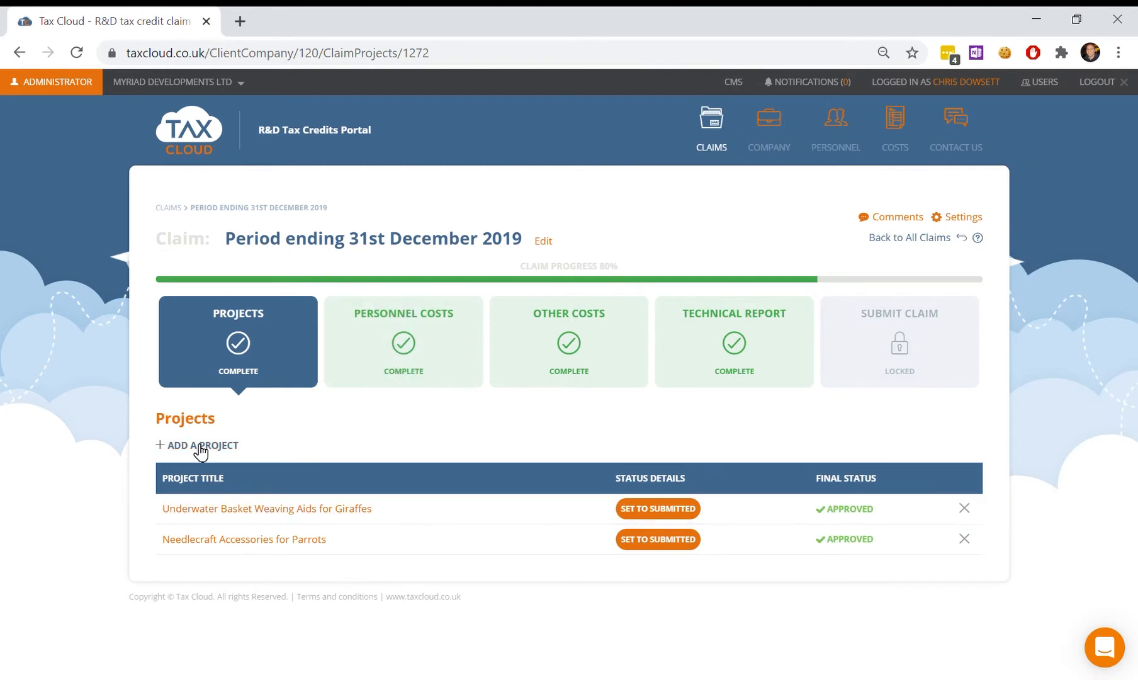
Open the Underwater Basket Weaving Aids for Giraffes project and review its summary, dates and ongoing setting
left_click(237, 510)
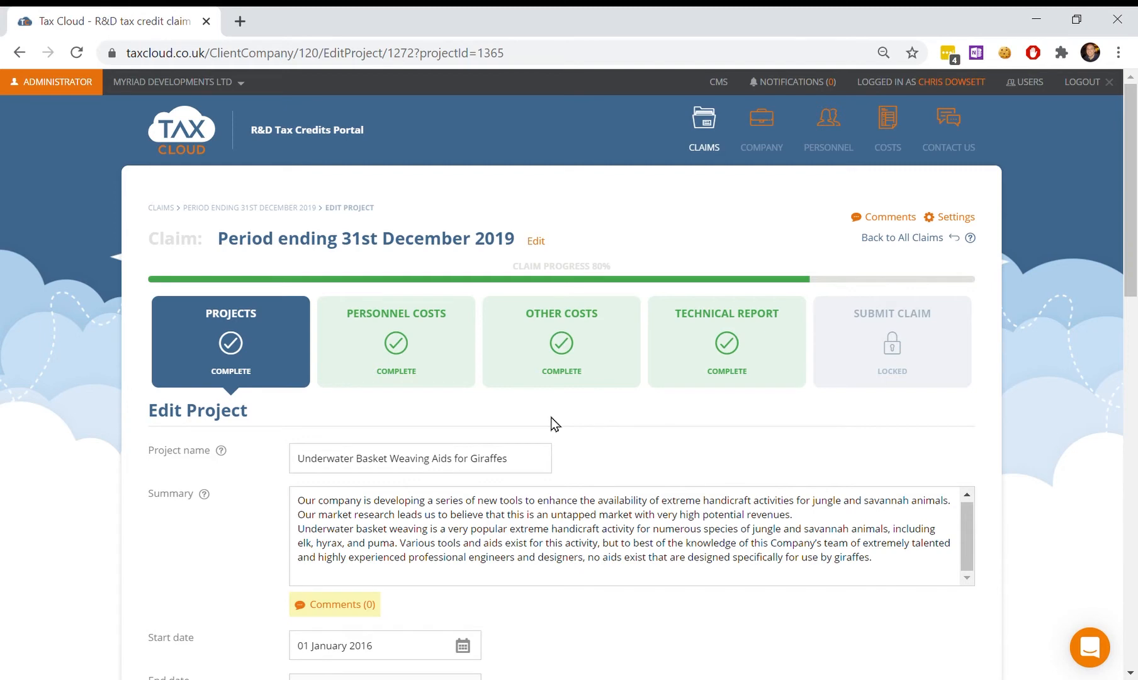
scroll(448, 440, "down", 3)
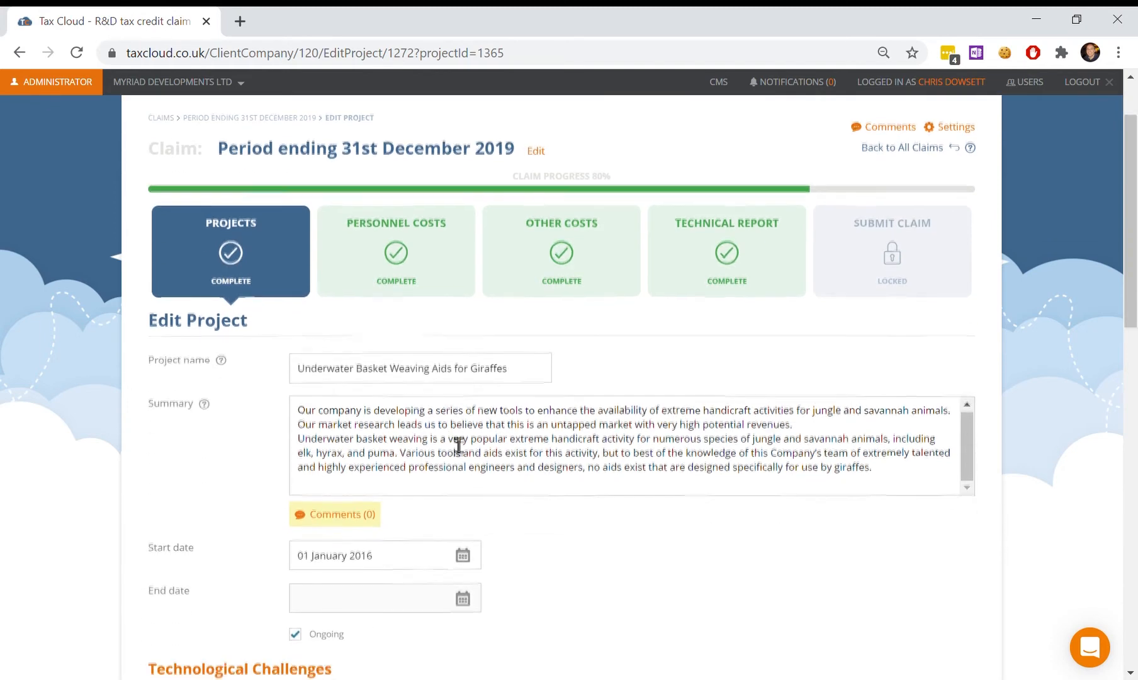
scroll(453, 443, "down", 2)
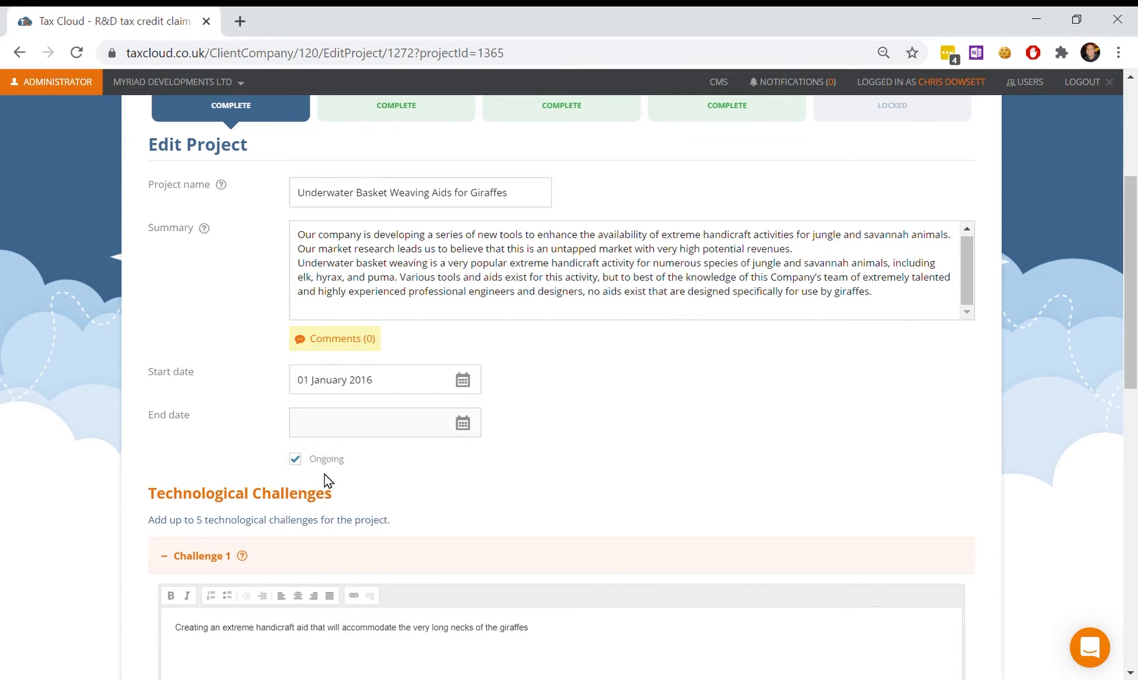
scroll(324, 473, "down", 5)
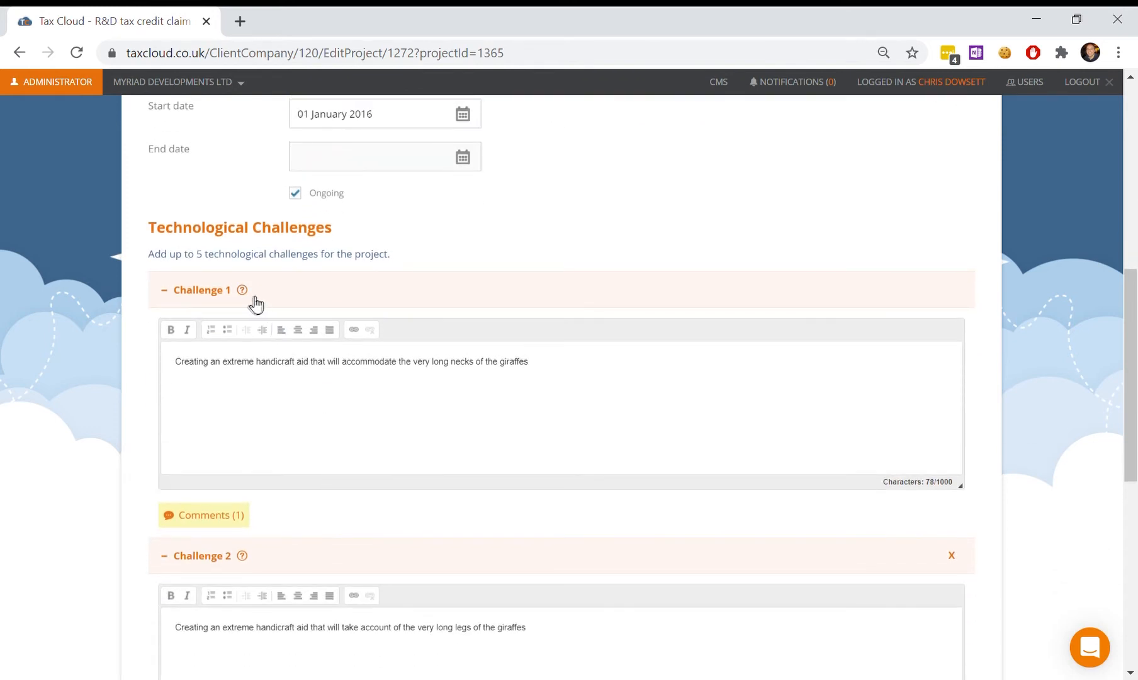
Read the help for Challenge 1 and review all the technological challenges of the project
left_click(245, 292)
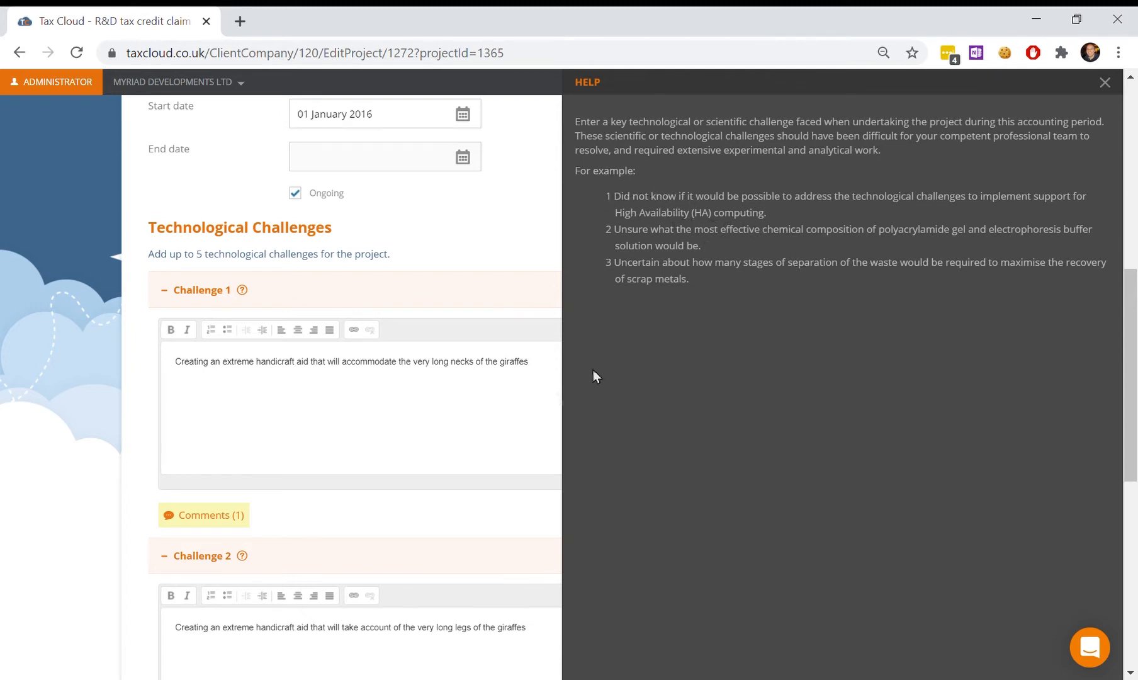
left_click(433, 412)
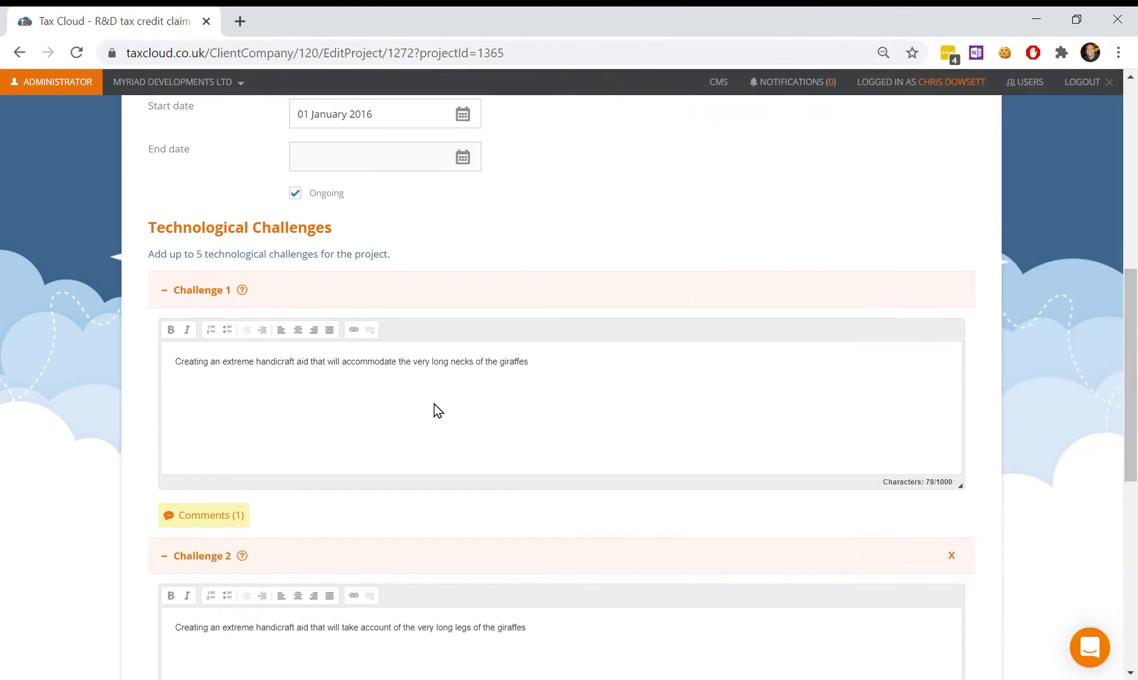
scroll(434, 411, "down", 8)
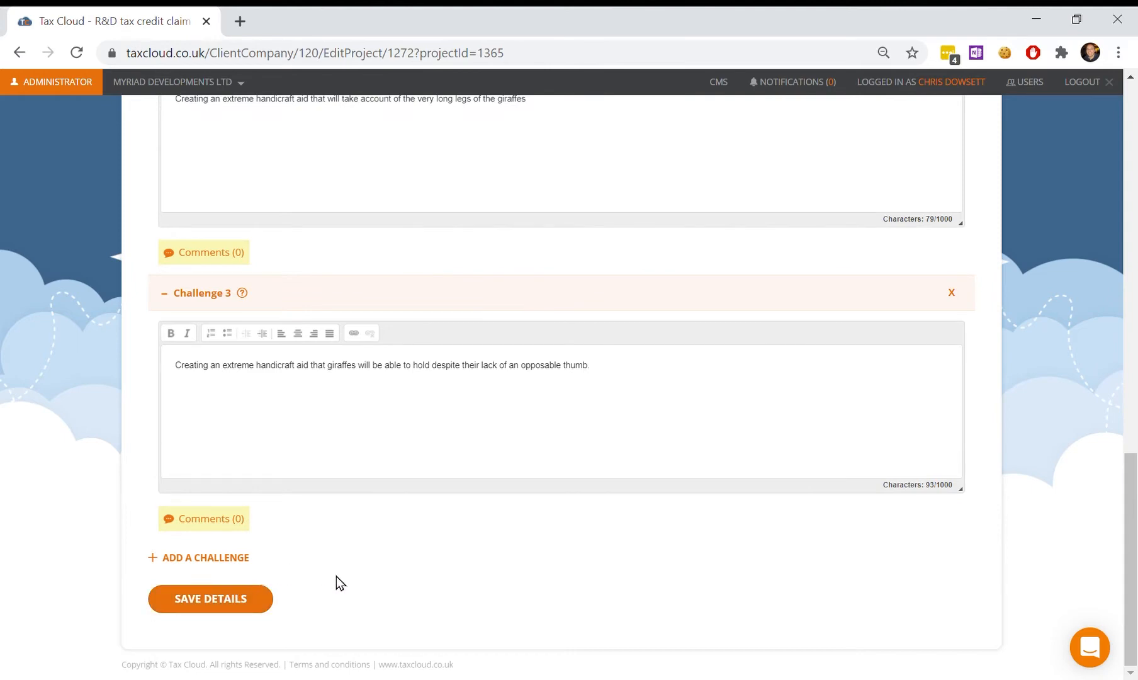
scroll(336, 576, "up", 11)
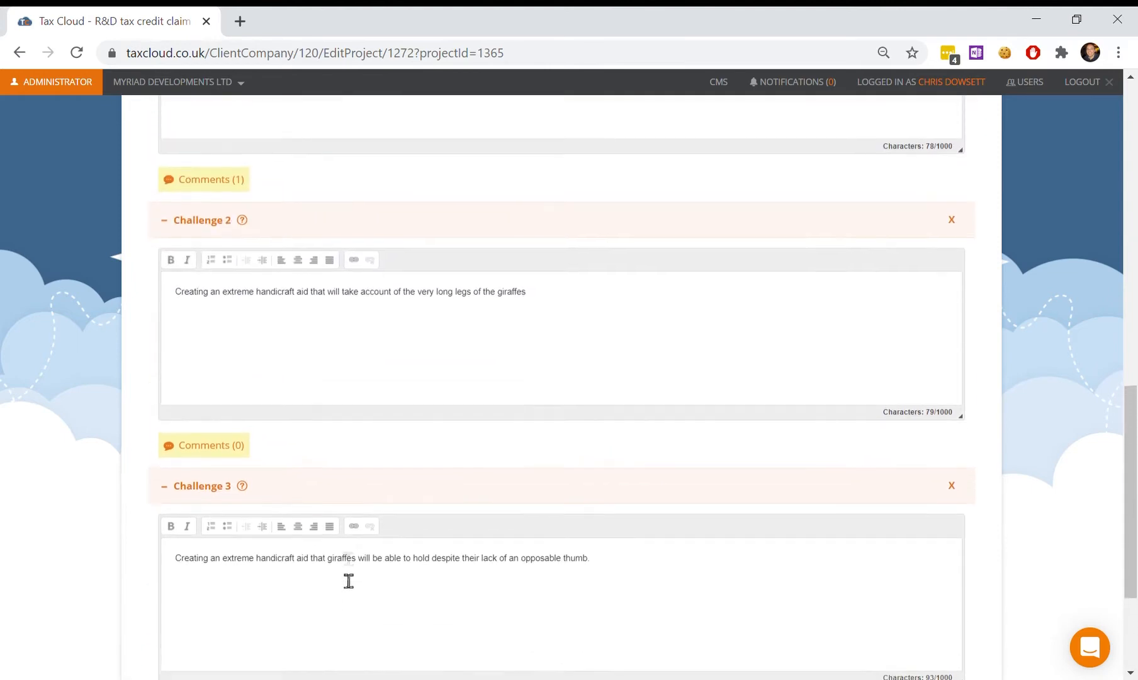
scroll(347, 564, "up", 6)
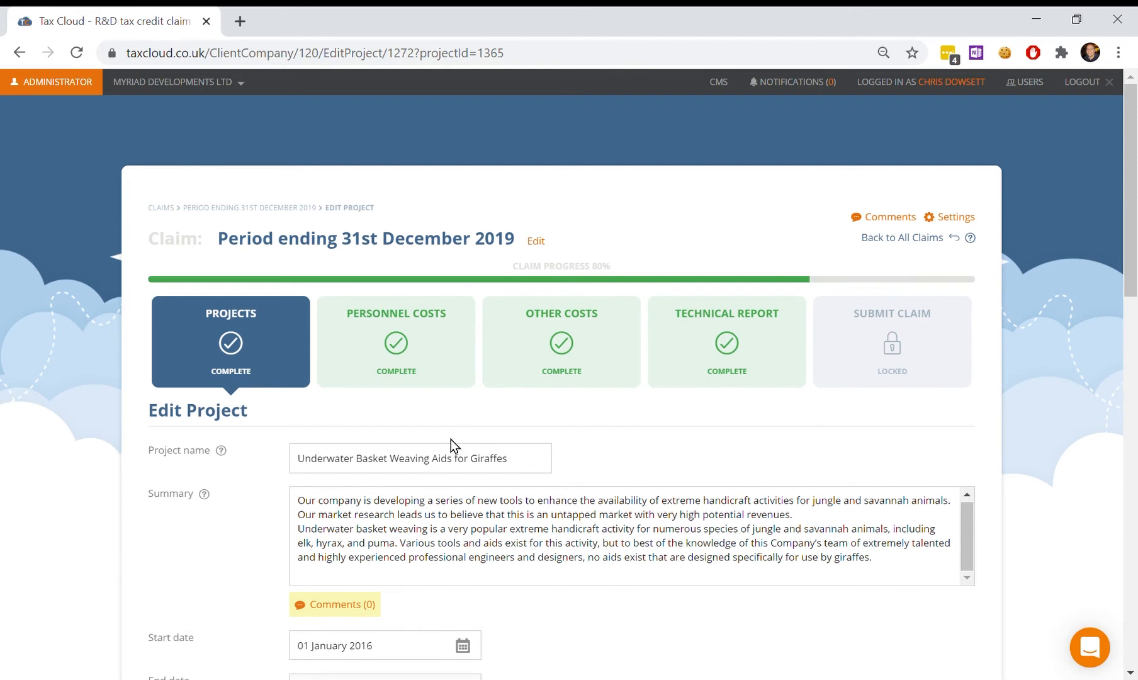
Open the personnel costs with the manual add option and review the list of claim personnel details
left_click(416, 362)
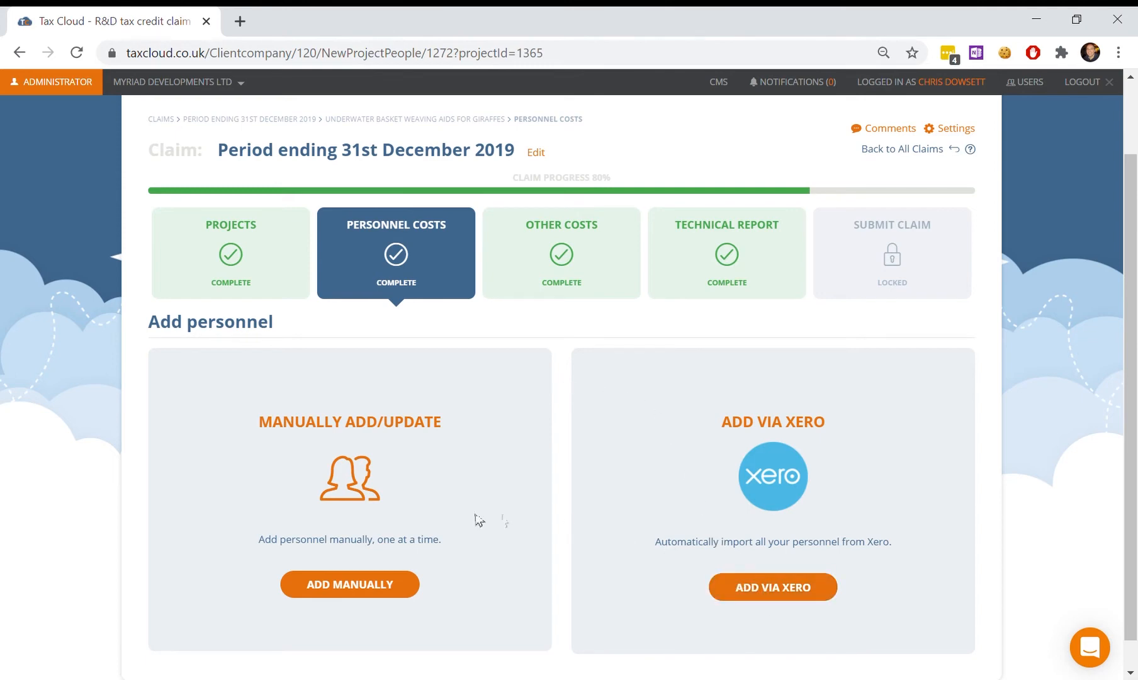
left_click(365, 598)
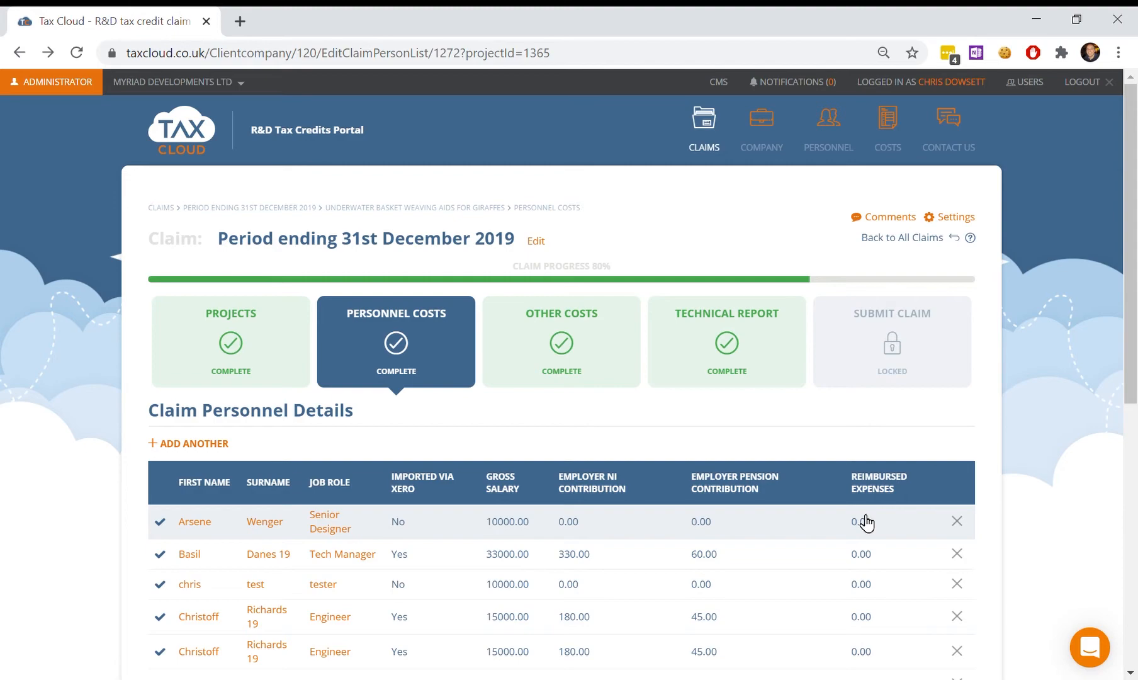
scroll(865, 523, "down", 8)
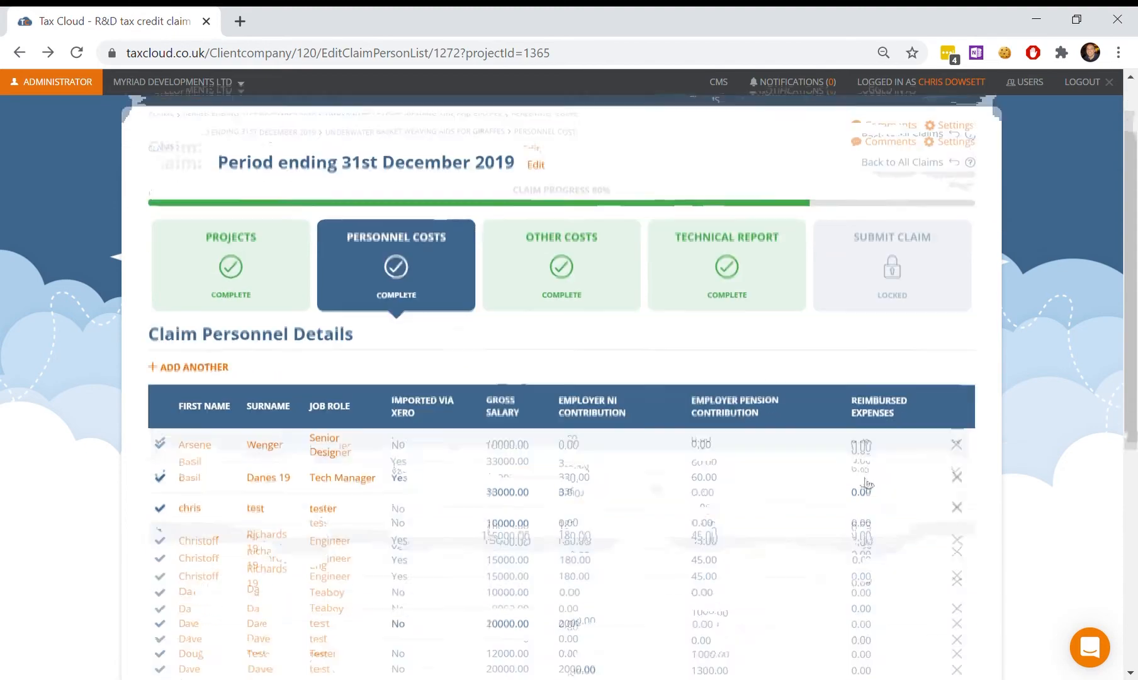
Continue to the assignment of personnel costs and review each person's percentage of time spent on R&D
left_click(930, 619)
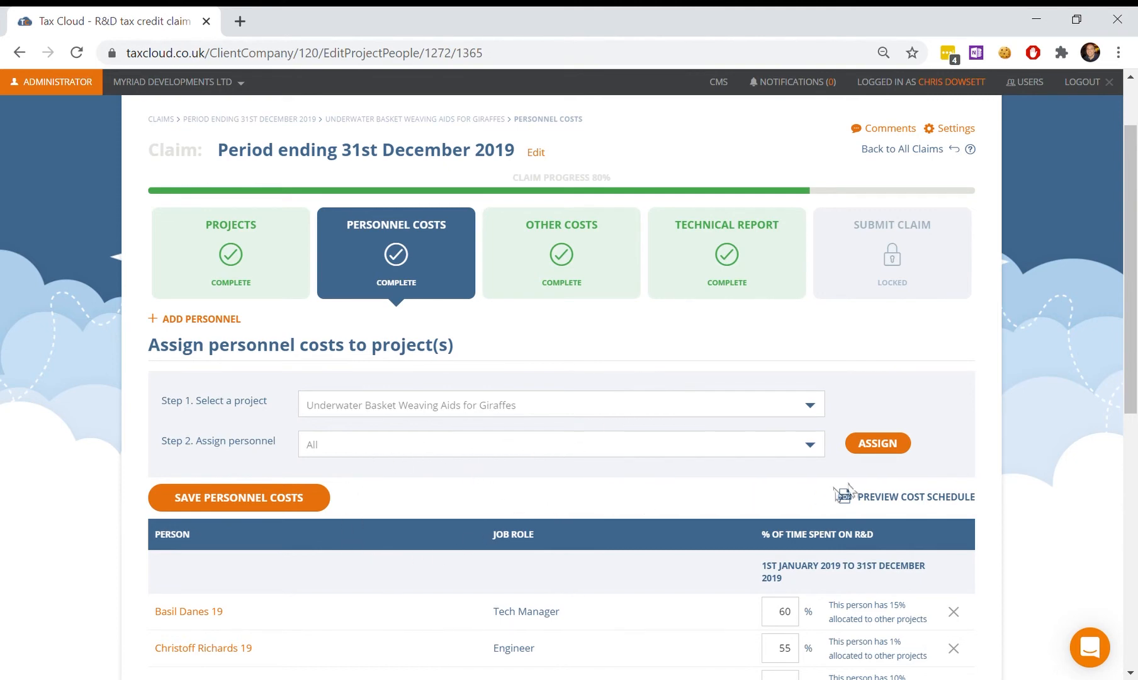
scroll(338, 603, "down", 3)
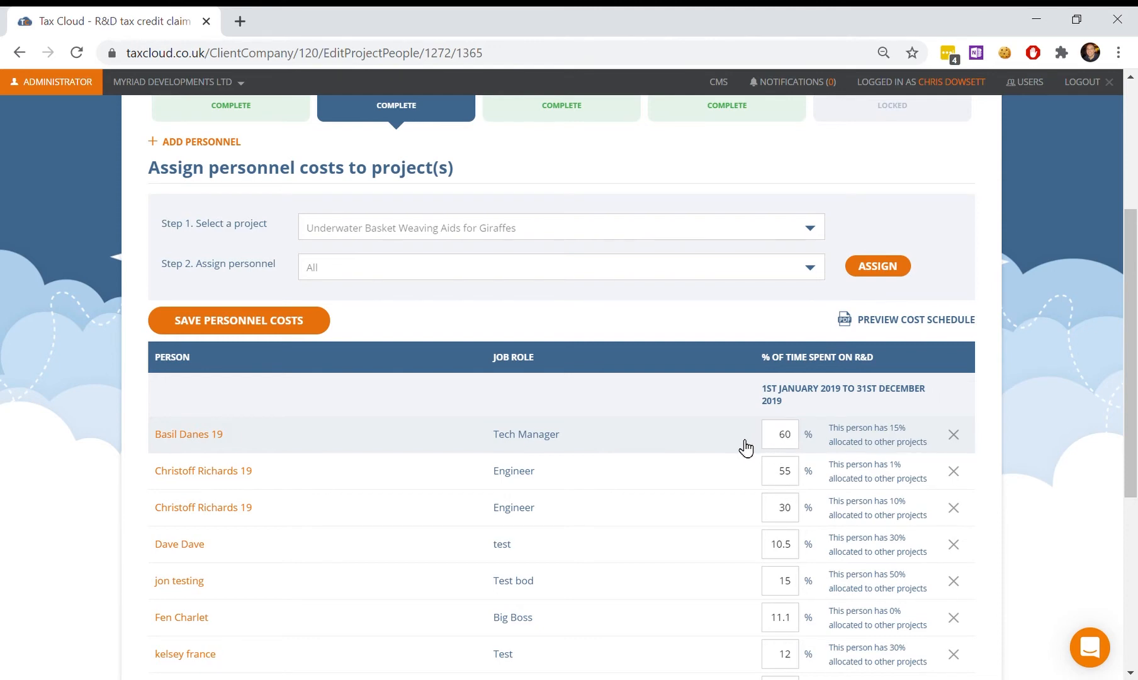
scroll(746, 447, "down", 6)
Continue to the other costs and open the claim costs list with the manual add option
left_click(828, 569)
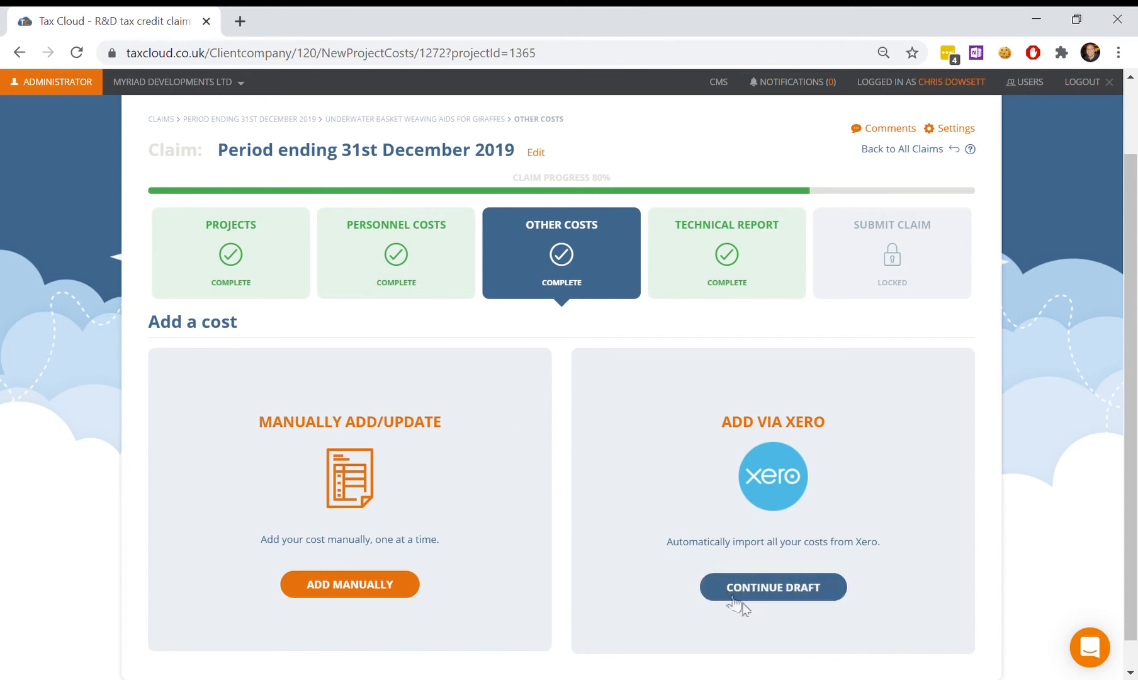
left_click(357, 591)
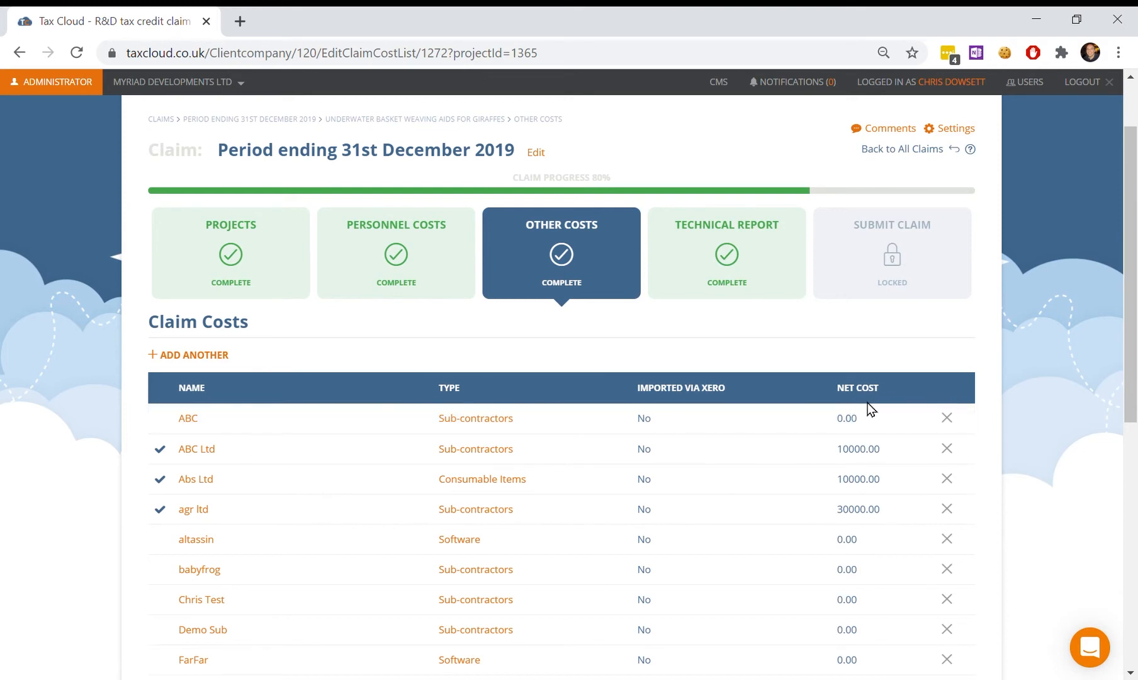
Go to assigning other costs to projects and examine the percentage of the Abs Ltd cost applied to the project
left_click(589, 250)
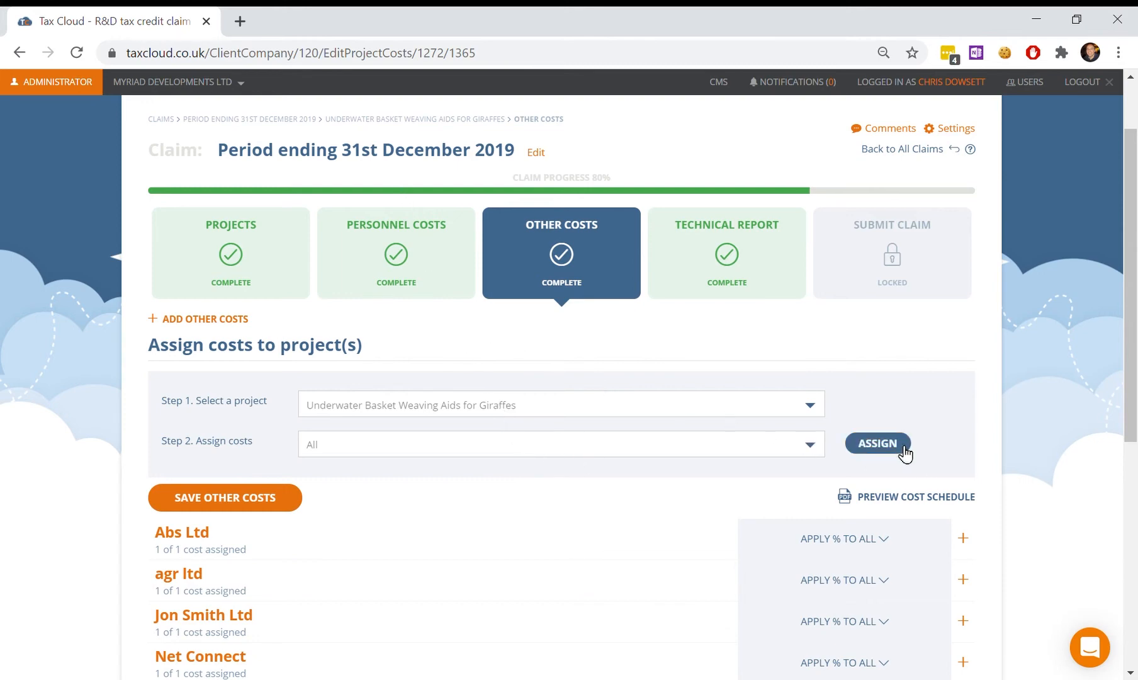
scroll(666, 560, "down", 2)
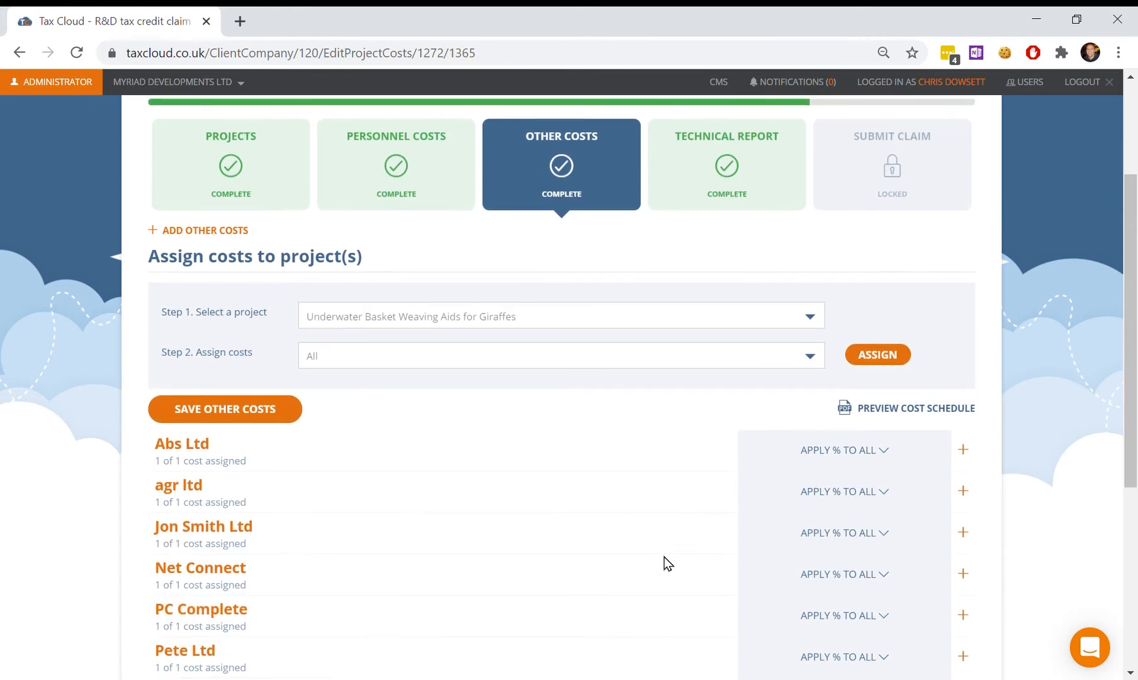
left_click(964, 451)
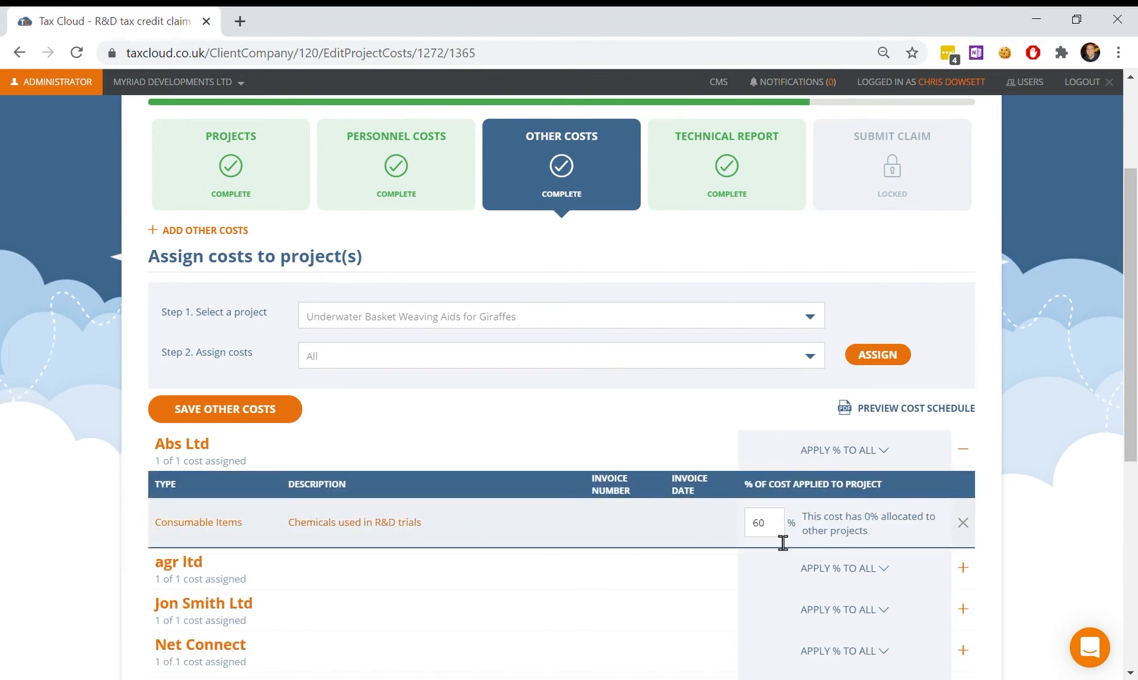
left_click(963, 451)
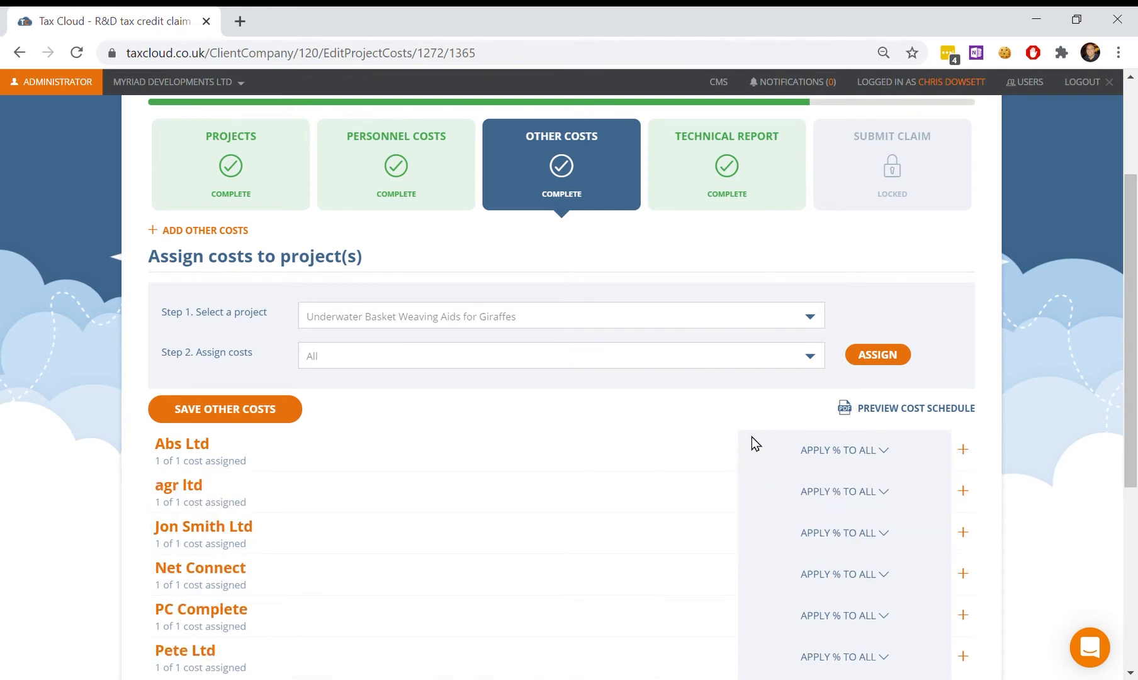
Preview the cost schedule, review its employee, sub-contractor and software tables, and close the preview
left_click(911, 412)
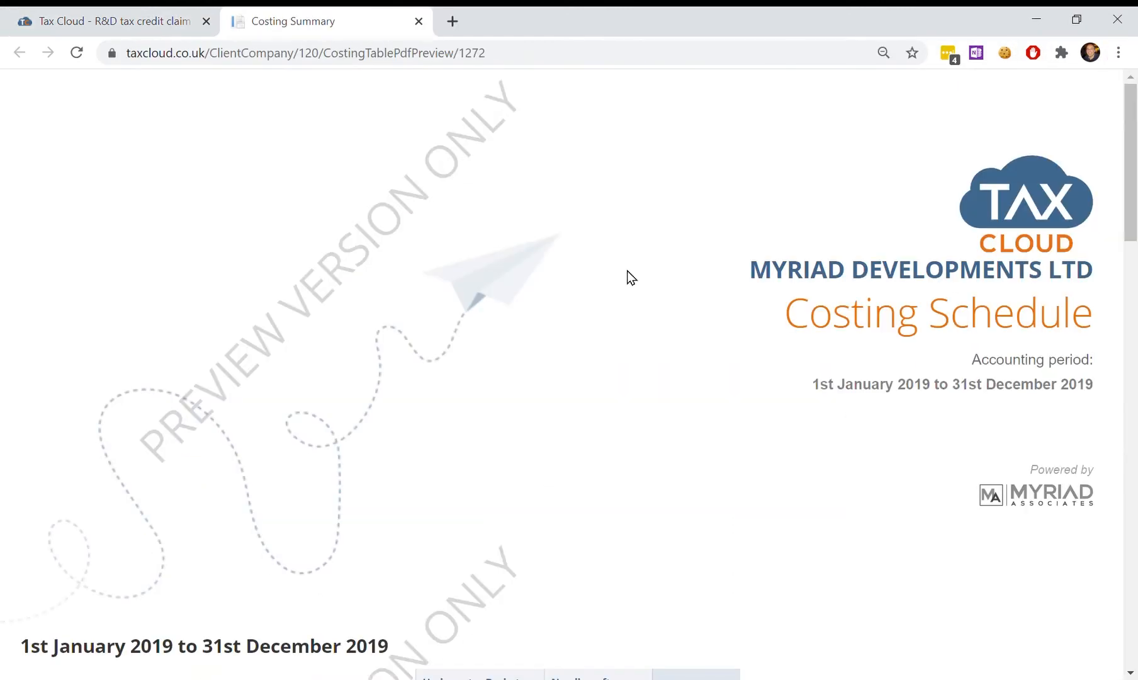
scroll(630, 277, "down", 7)
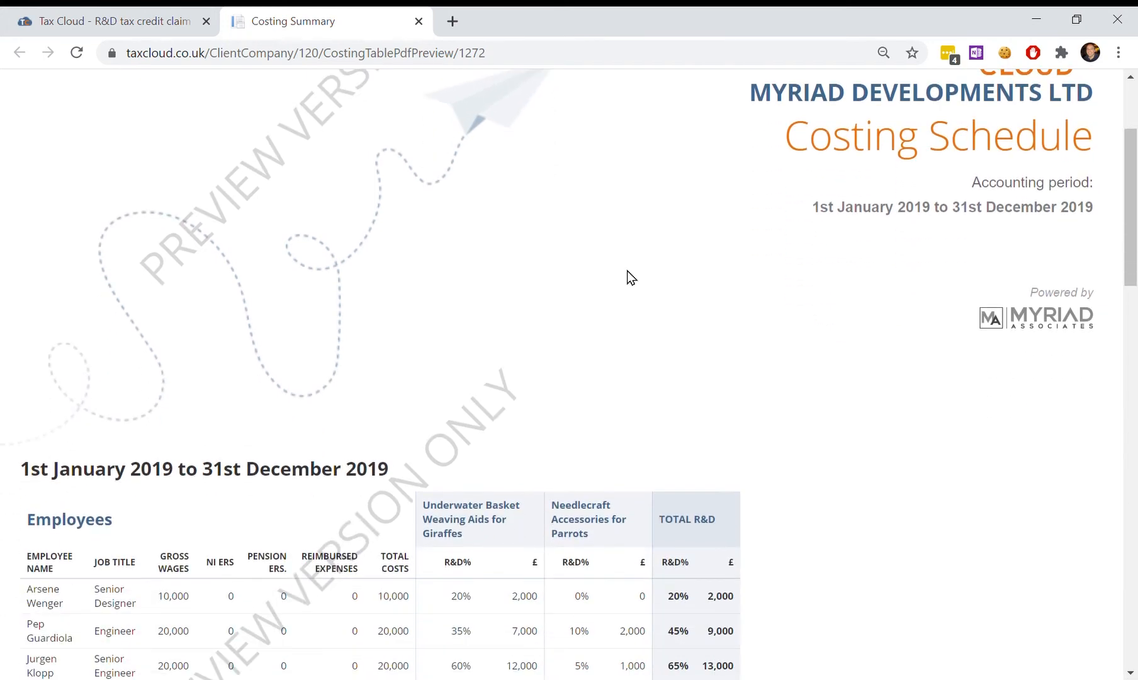
scroll(629, 276, "down", 3)
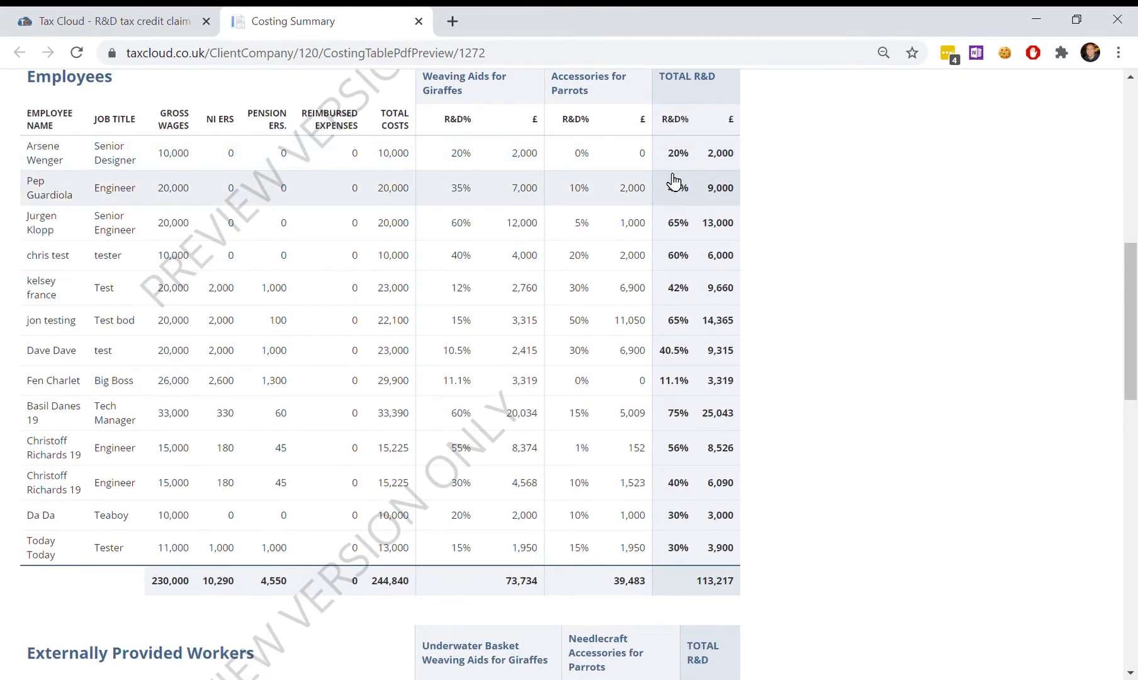
scroll(667, 188, "down", 3)
scroll(660, 192, "down", 10)
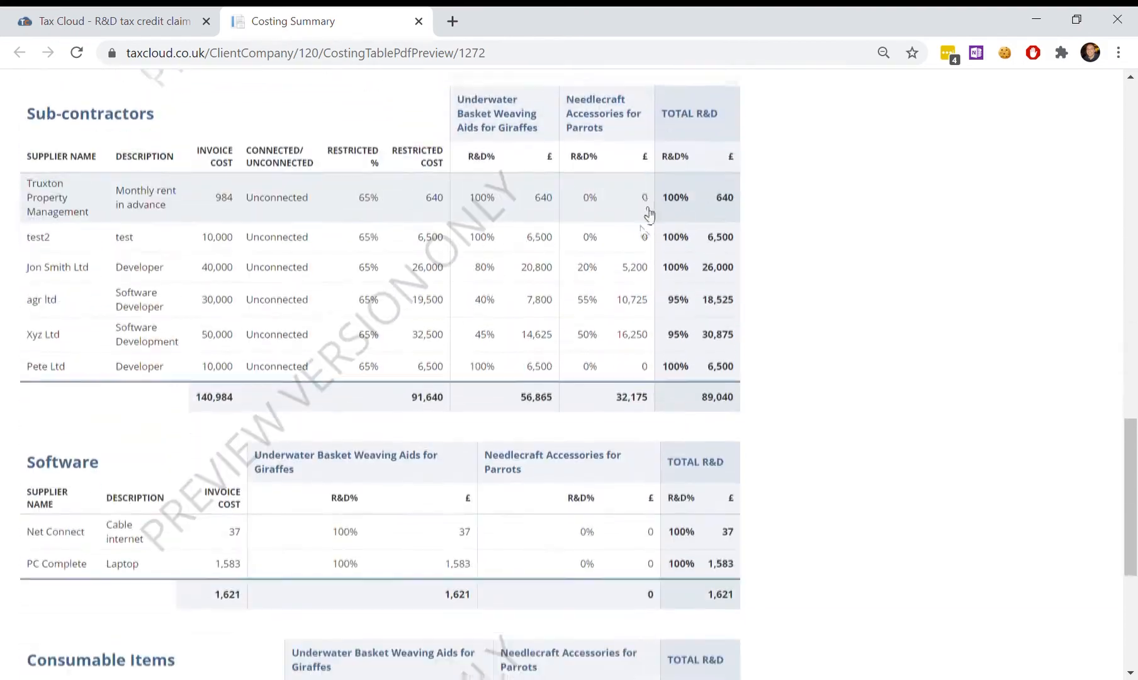
key("ctrl+w")
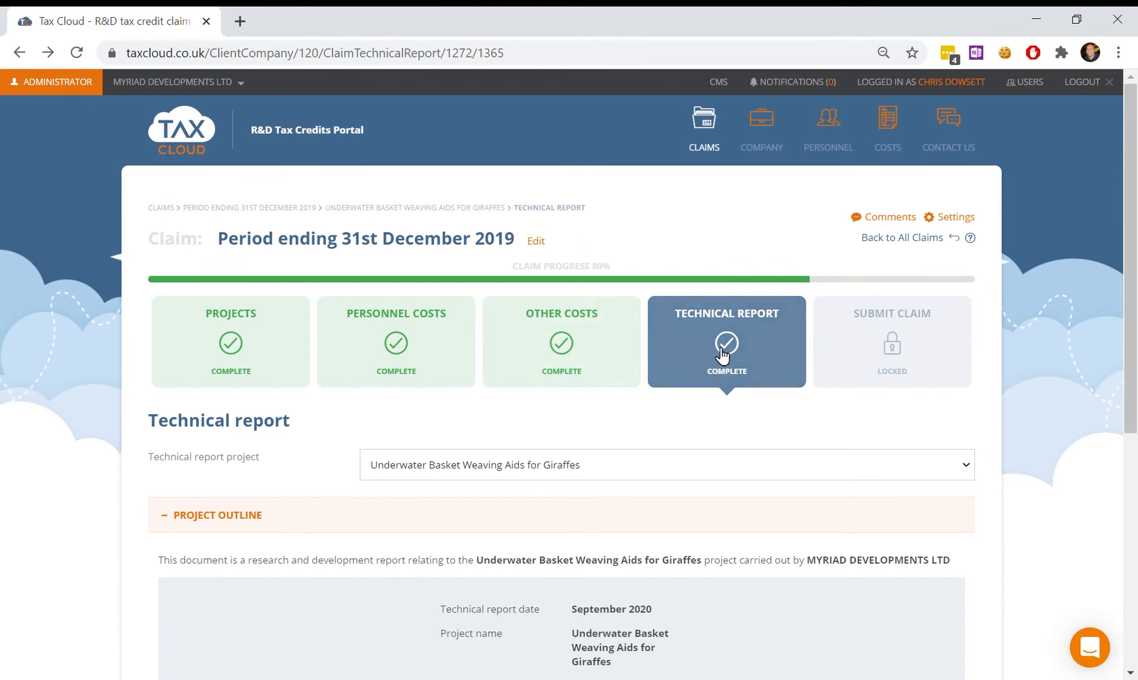
Review the technical report's project outline, its sections 1.1 to 1.5 and the options for saving or submitting it
scroll(678, 370, "down", 2)
scroll(678, 370, "down", 2)
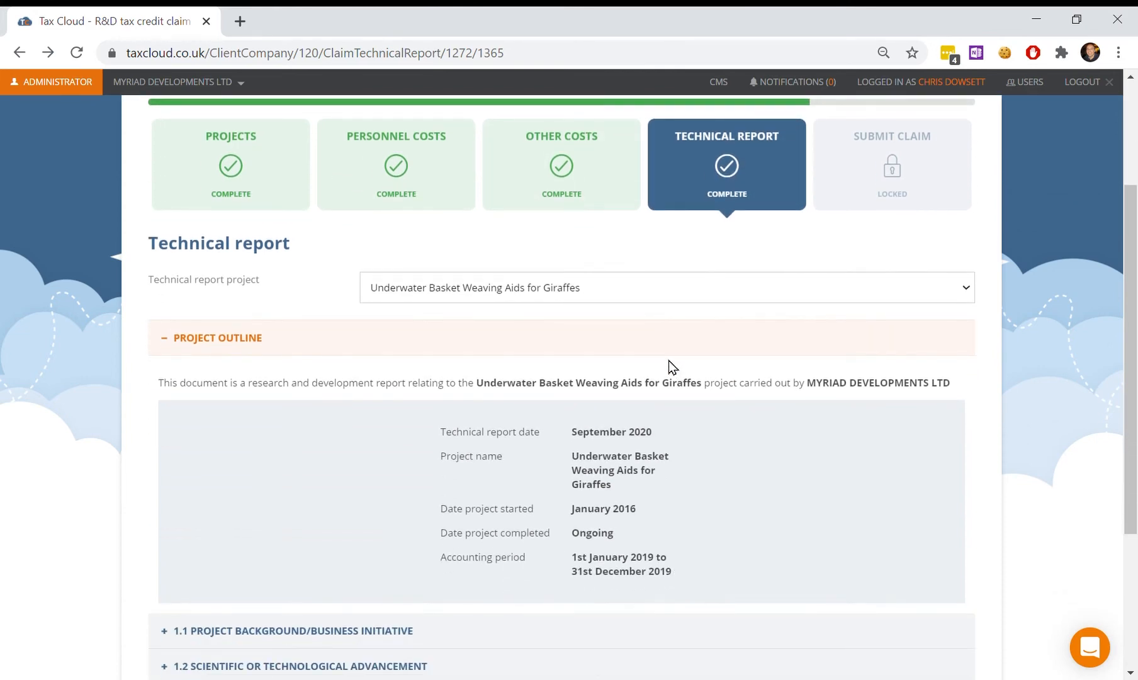
scroll(671, 364, "down", 2)
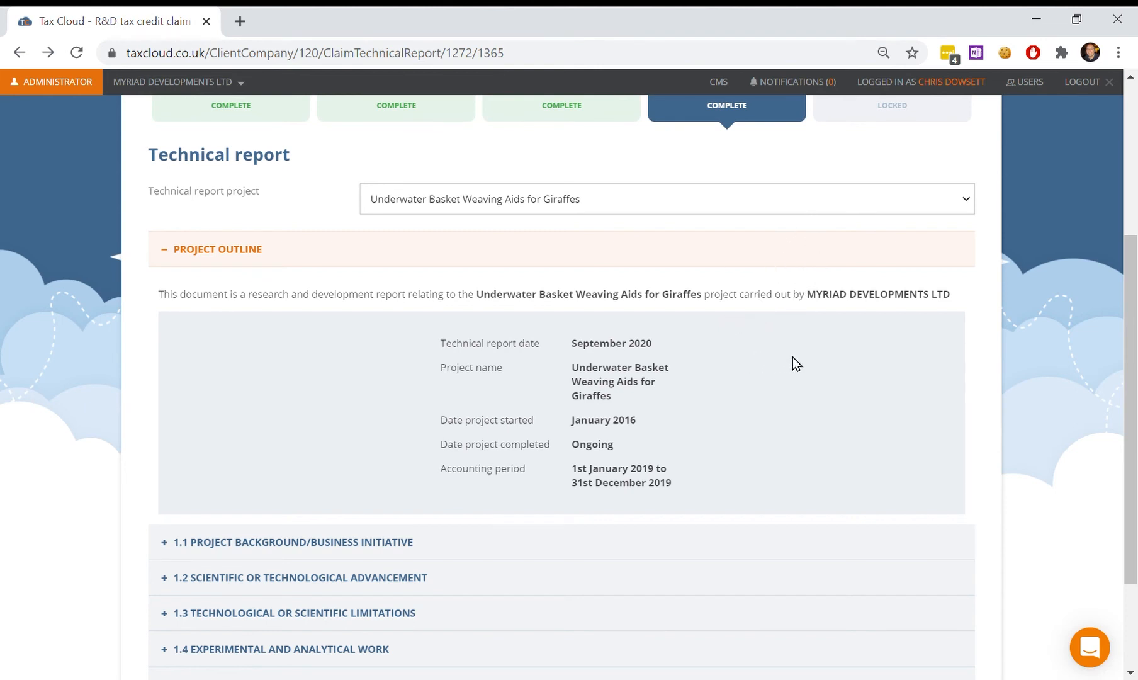
scroll(340, 371, "down", 2)
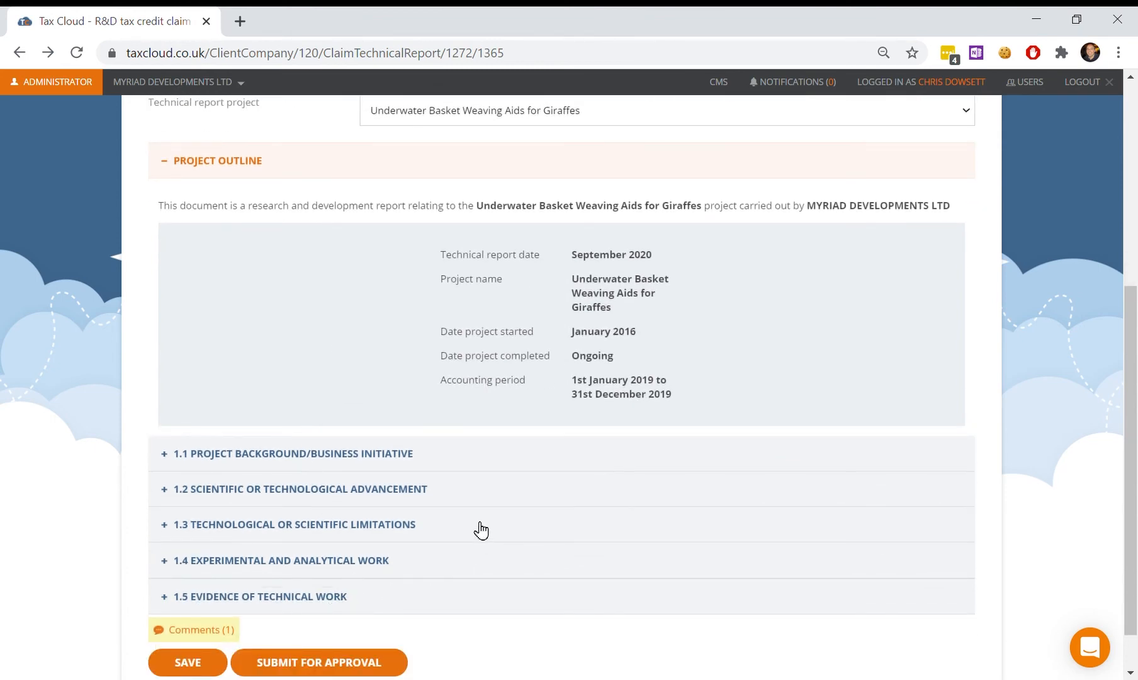
scroll(481, 531, "down", 1)
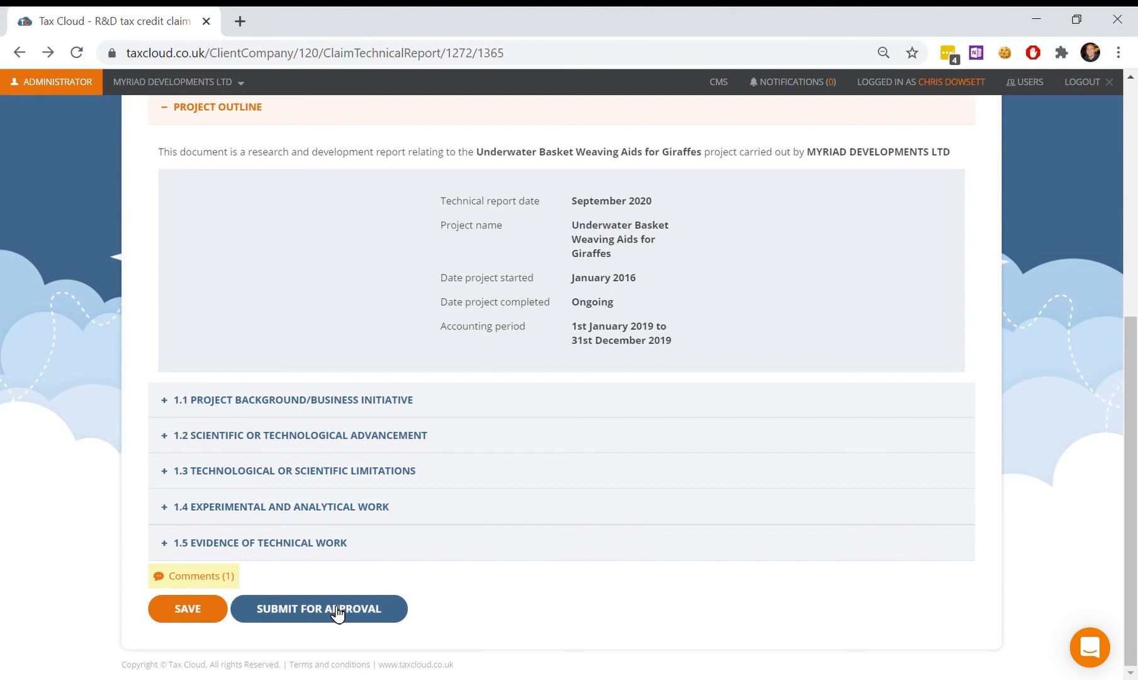
scroll(337, 611, "up", 4)
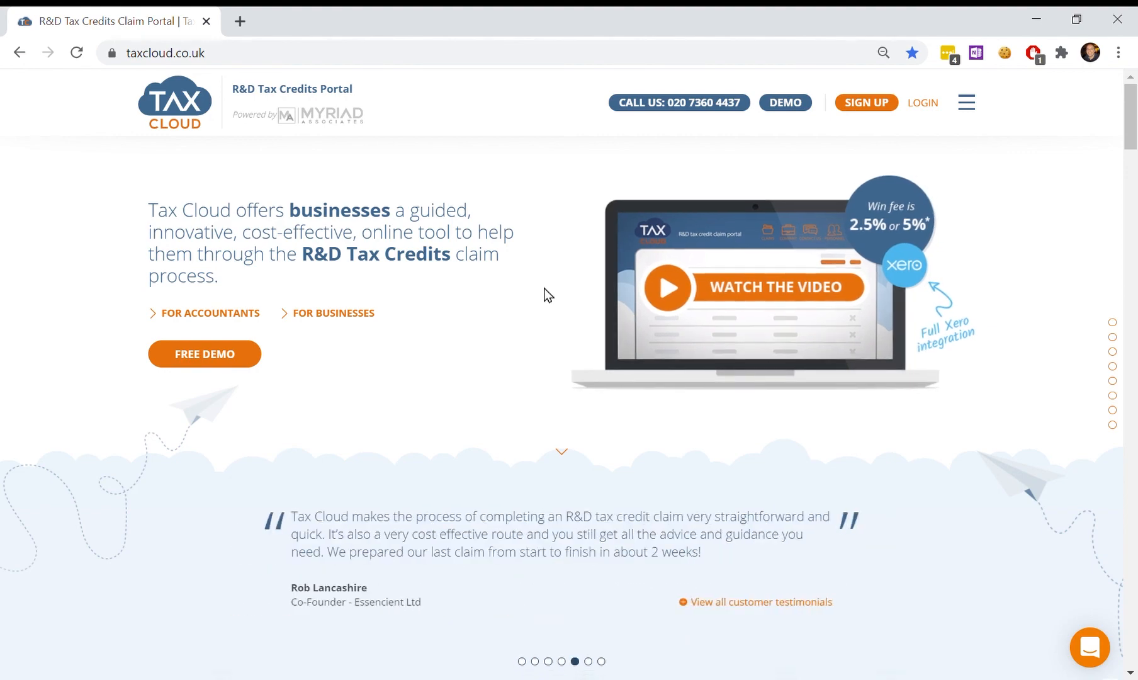
Calculate the R&D tax savings of a profit-making company with £90,000 staff and consumables spend and £40,000 sub-contractor spend, and return to the homepage introduction
scroll(543, 294, "down", 5)
scroll(543, 294, "down", 15)
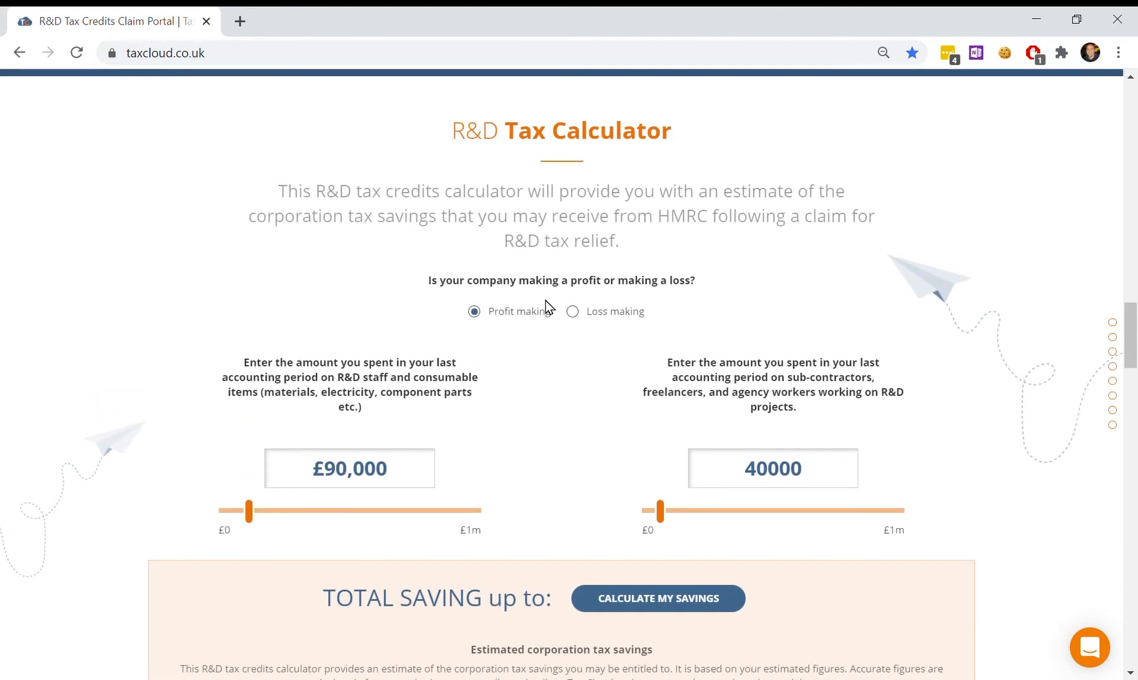
scroll(550, 307, "down", 2)
scroll(550, 307, "down", 1)
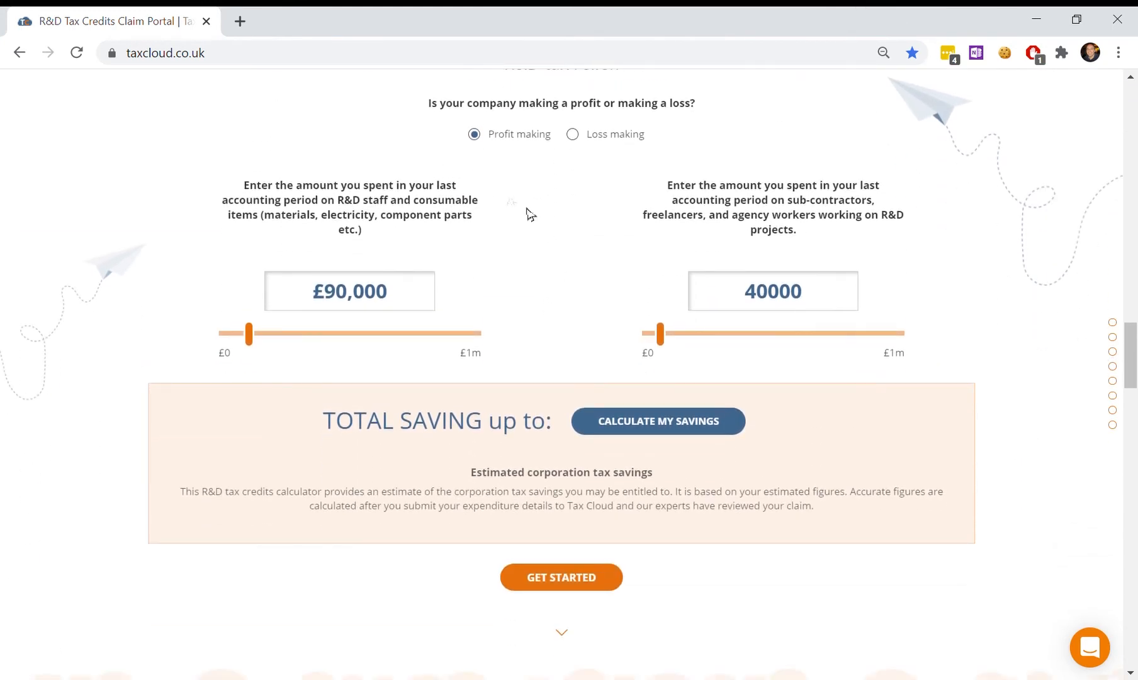
scroll(680, 353, "down", 3)
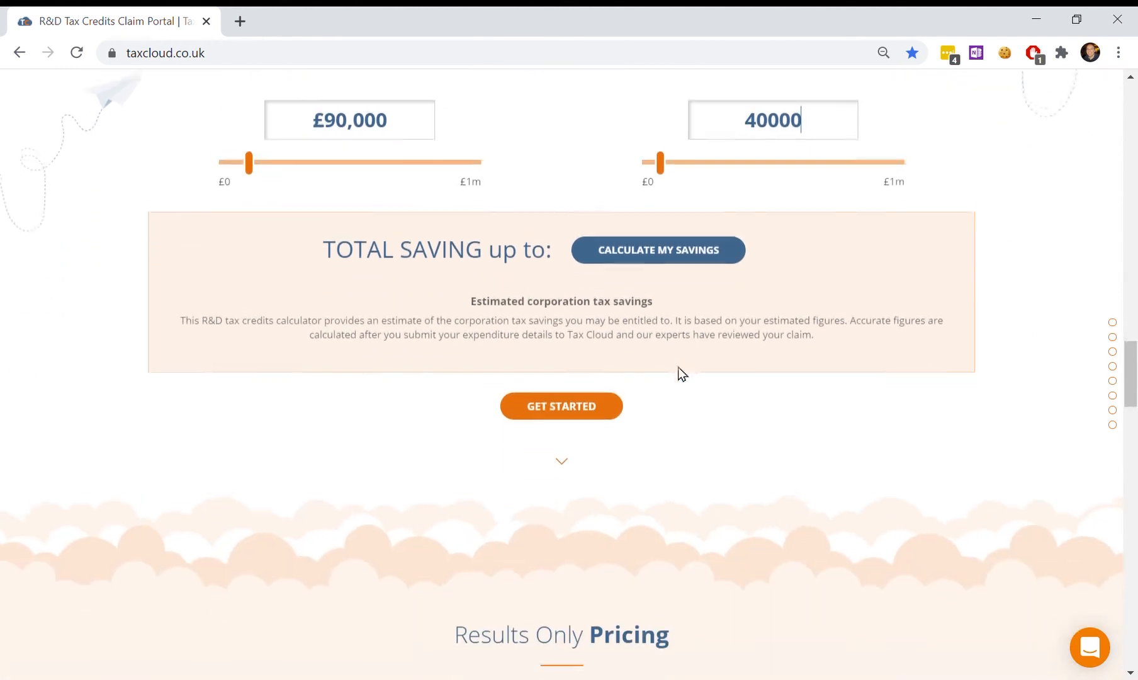
left_click(671, 258)
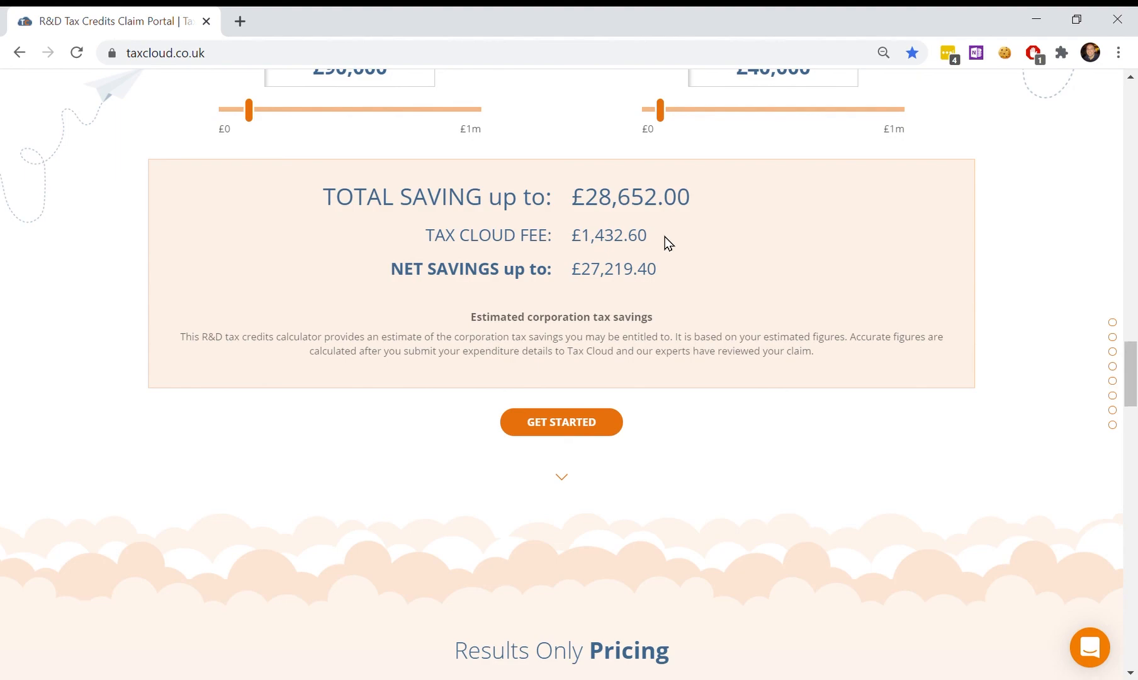
scroll(665, 236, "up", 15)
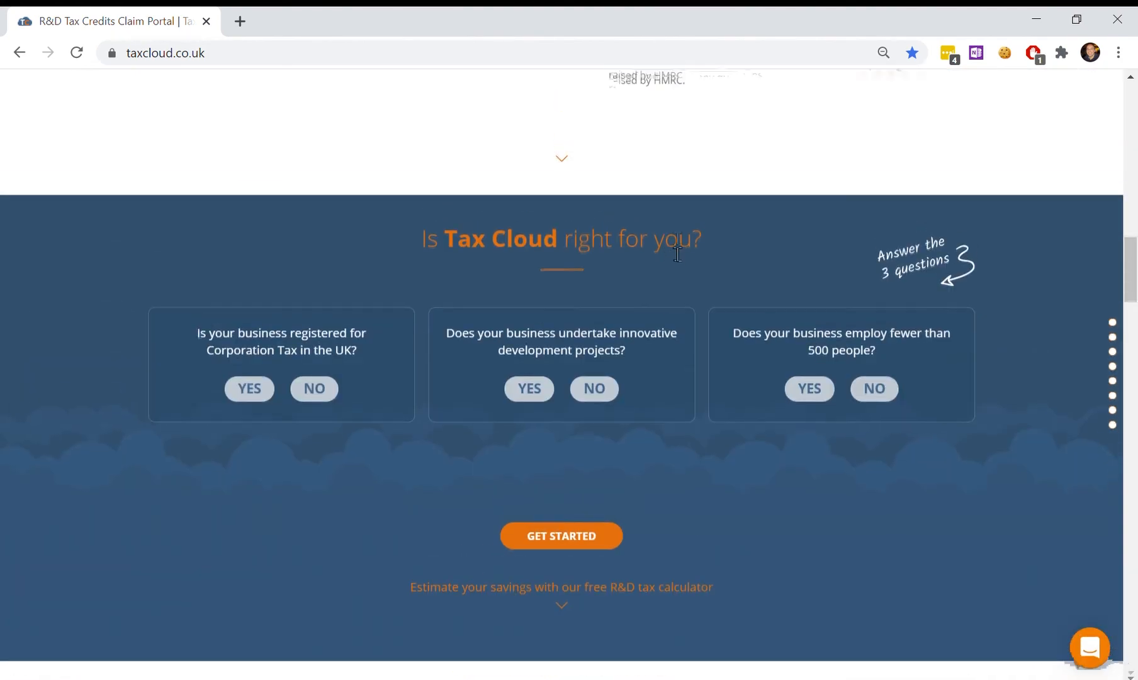
scroll(677, 253, "up", 15)
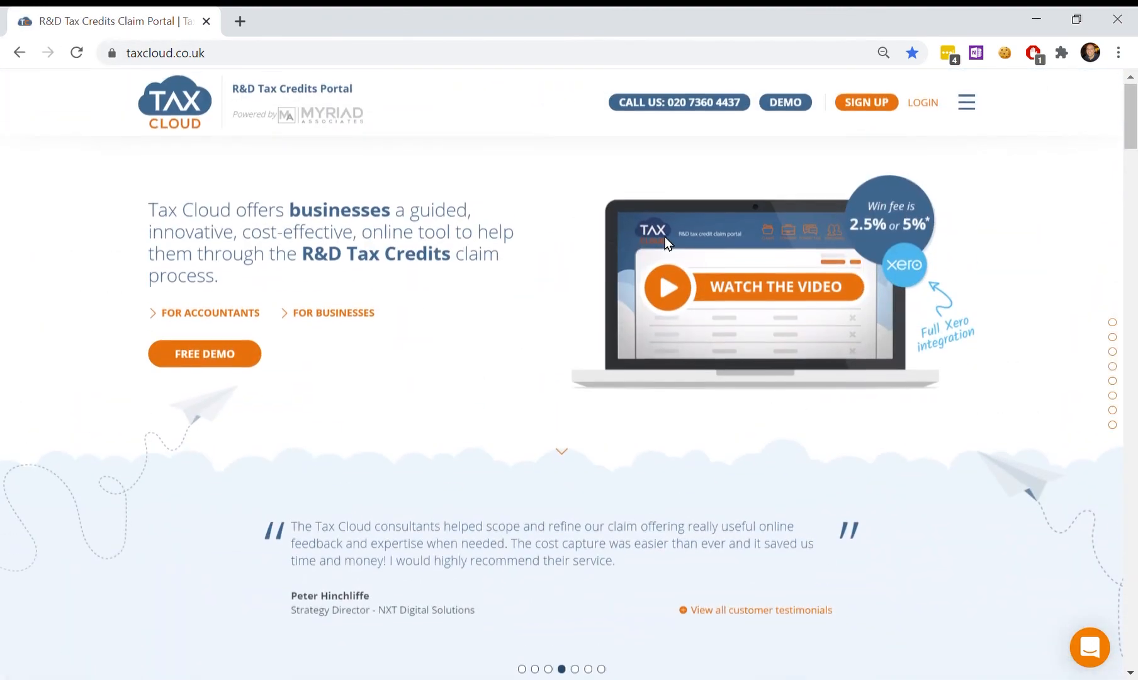